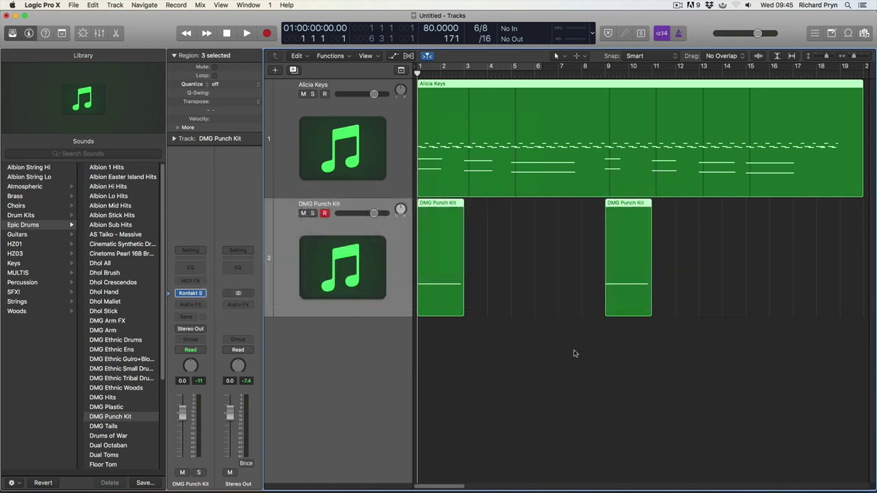
- After a quick playback, bounce the piano region in place to a new track 'Norman' with Normalize On
key("space")
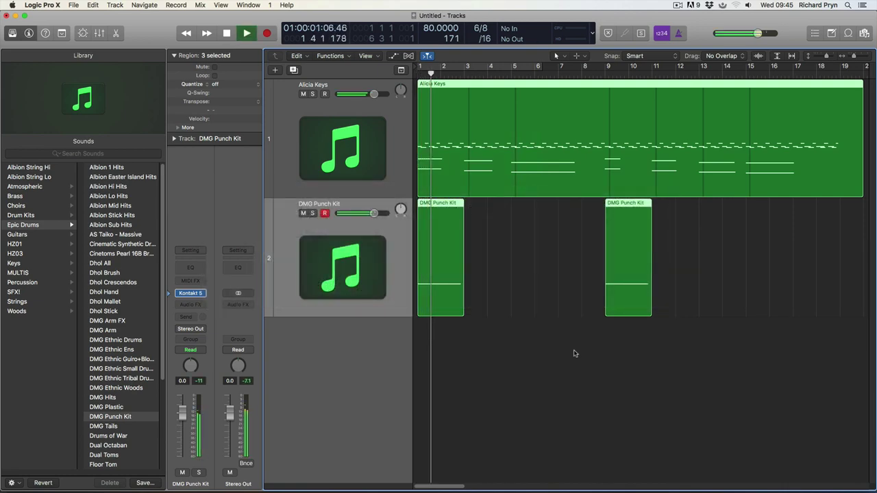
key("space")
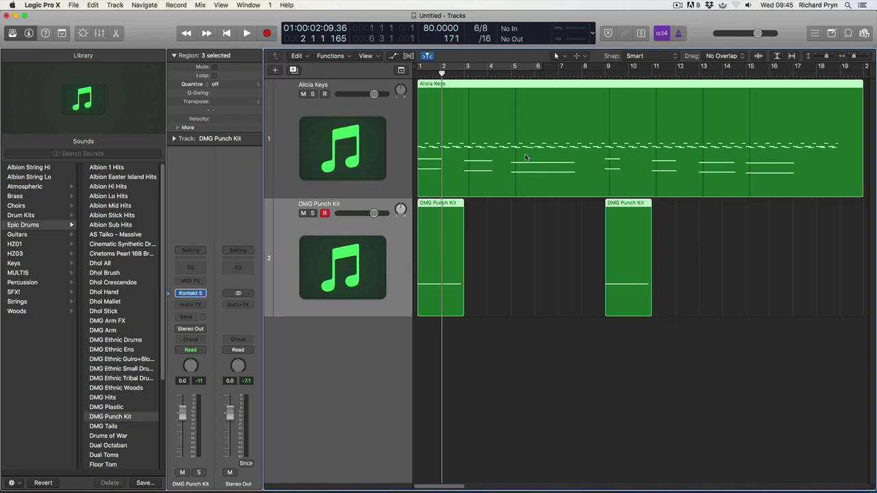
right_click(468, 123)
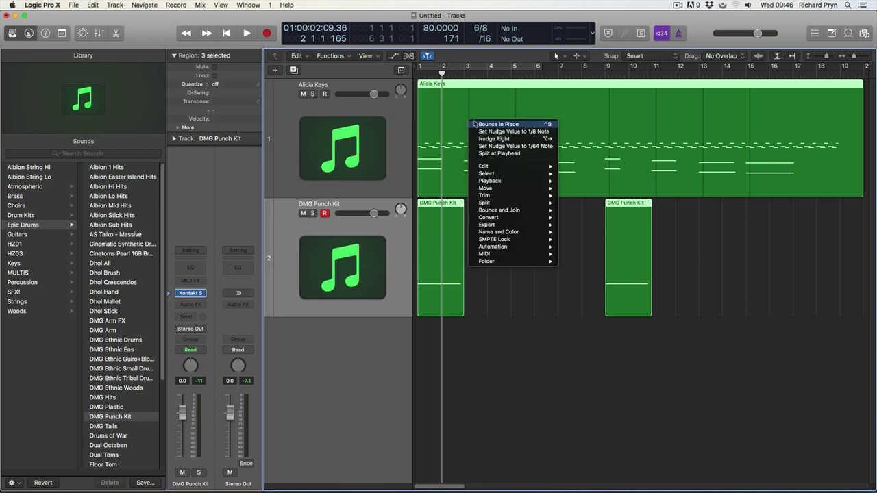
left_click(485, 125)
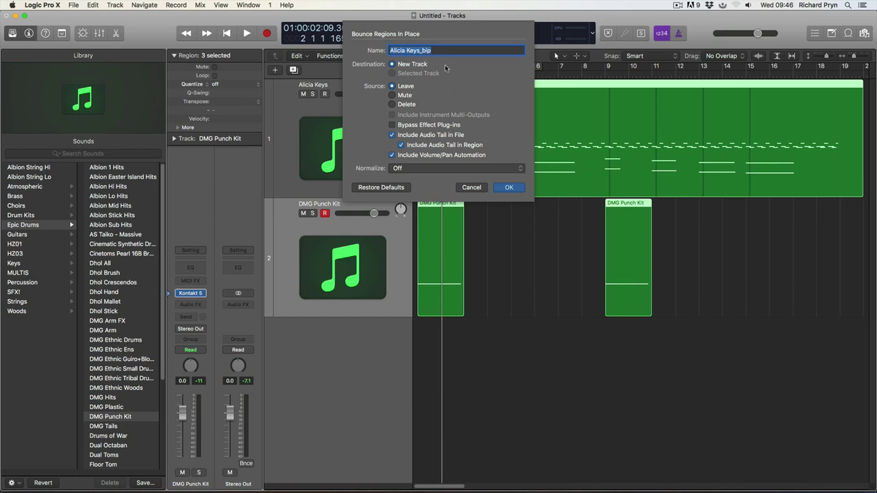
type("Norman")
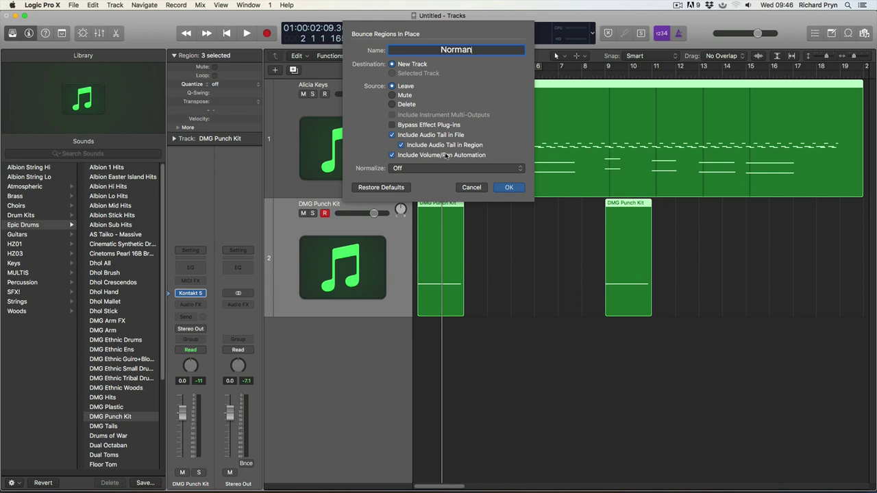
left_click(409, 168)
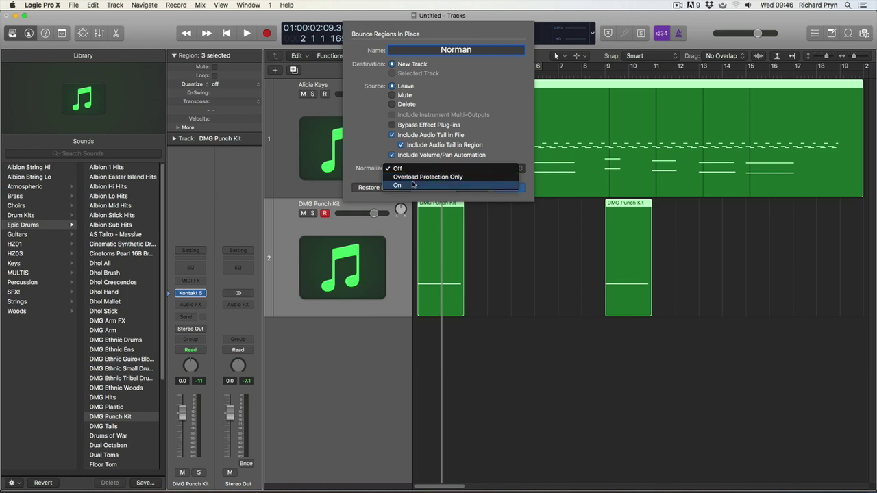
left_click(410, 186)
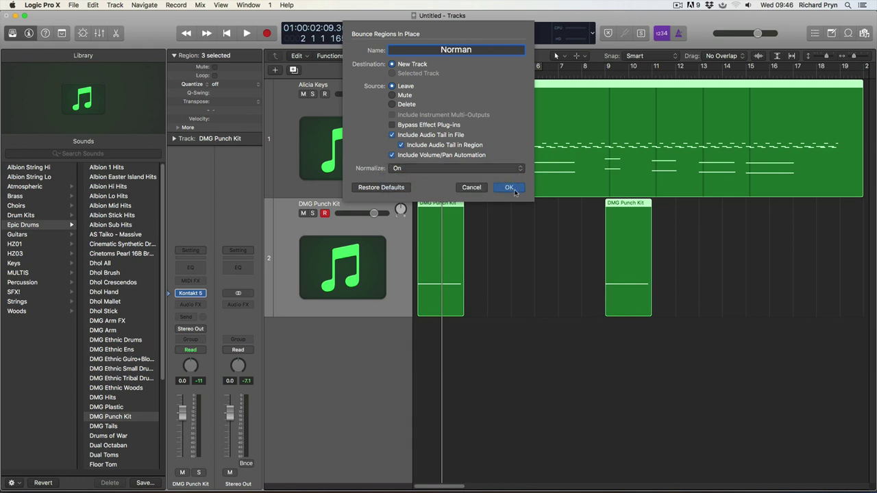
left_click(514, 191)
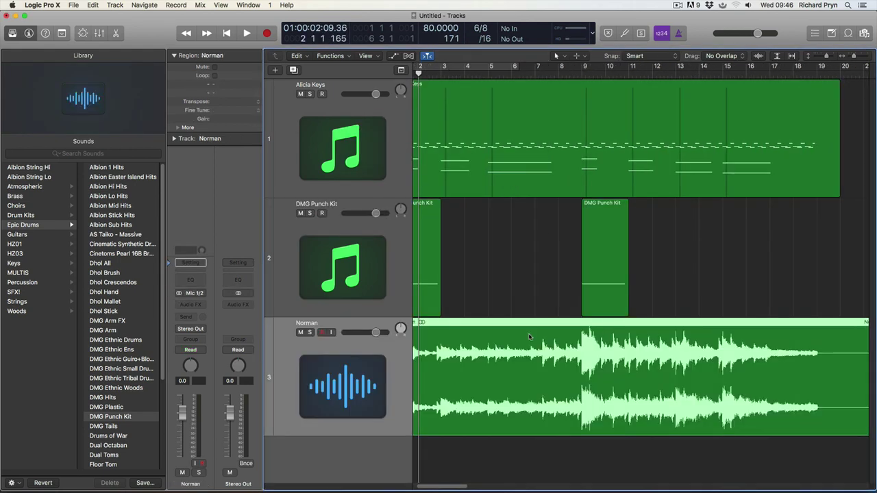
- Solo the Norman track and play the bounce from the project start
left_click(521, 296)
left_click(309, 332)
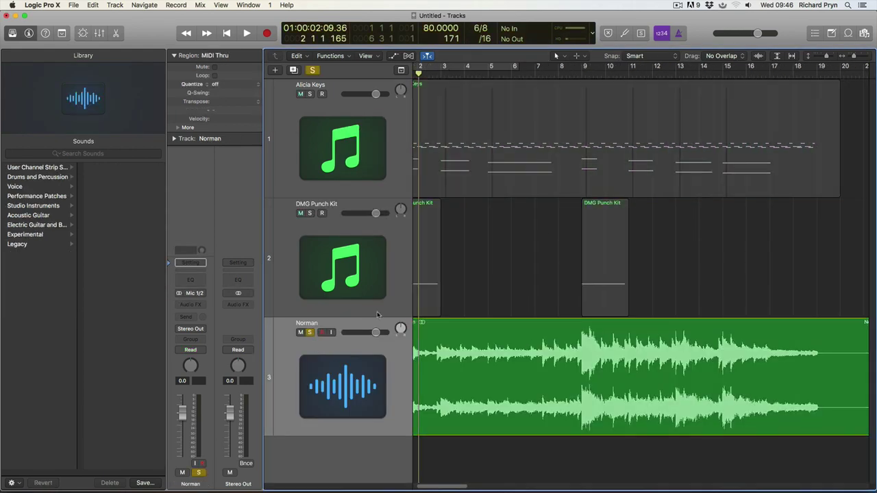
key("Return")
key("space")
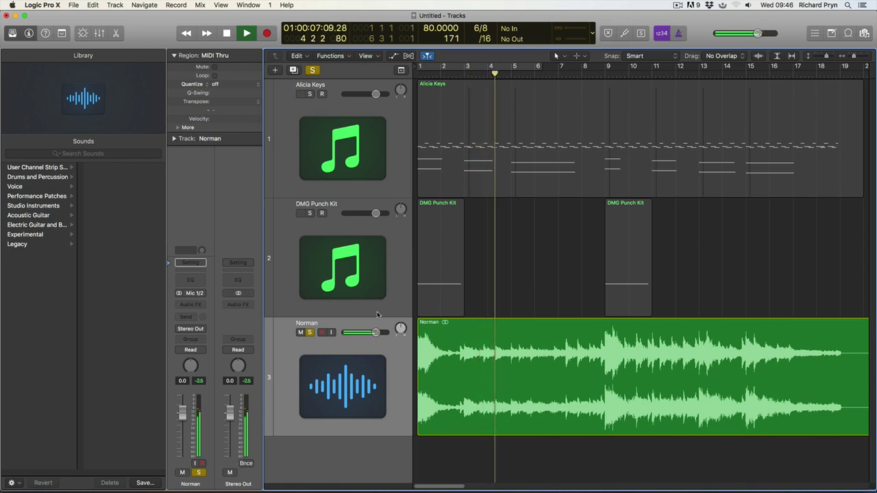
key("space")
- Unsolo and mute Norman, then select the three regions on tracks 1 and 2
left_click(309, 333)
left_click(300, 333)
left_click_drag(702, 265, 374, 145)
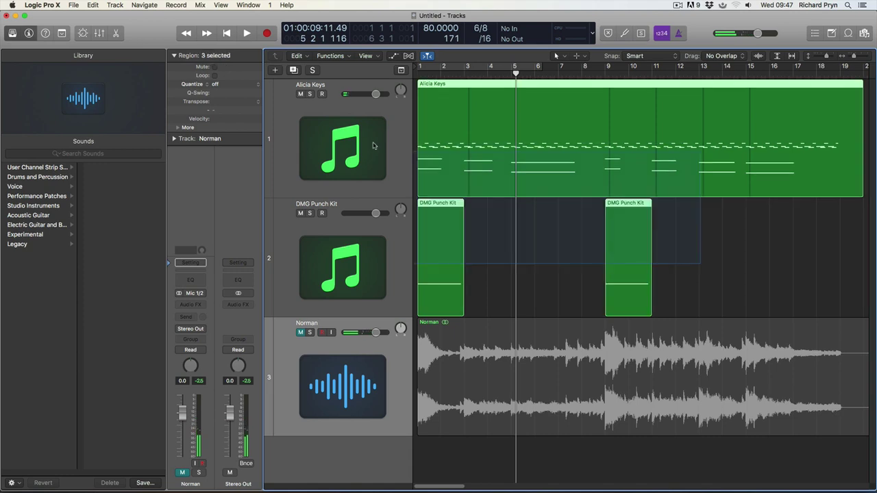
- Open the Alicia Keys region in the collapsed Piano Roll with the Sustain Pedal lane showing
double_click(443, 132)
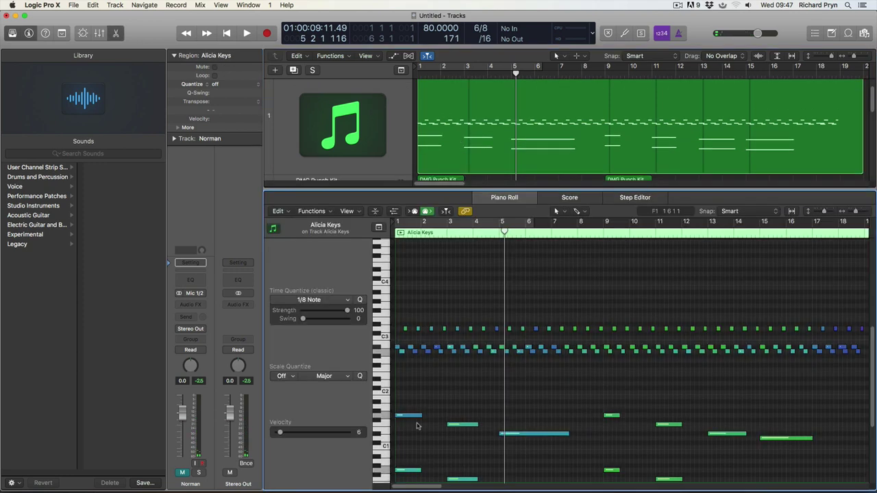
left_click(393, 211)
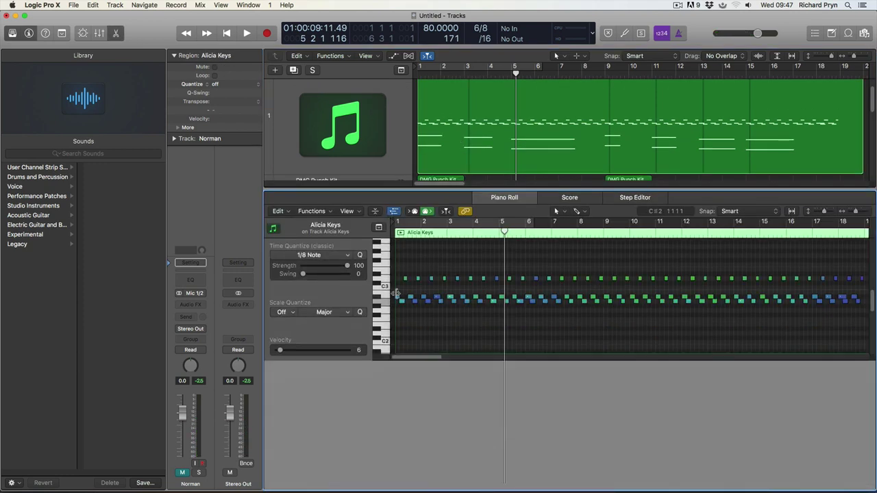
key("a")
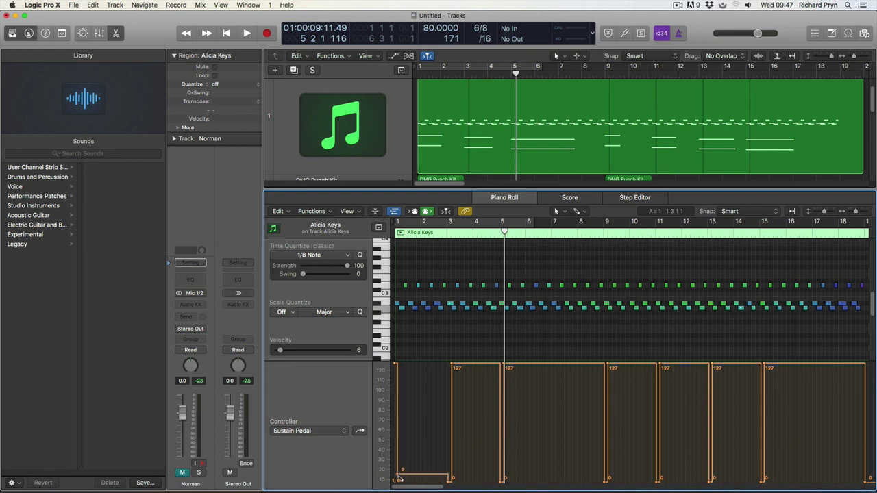
- Lower the first Sustain Pedal point to 0, add a 127 point at the start, and play it back
left_click_drag(400, 480, 399, 482)
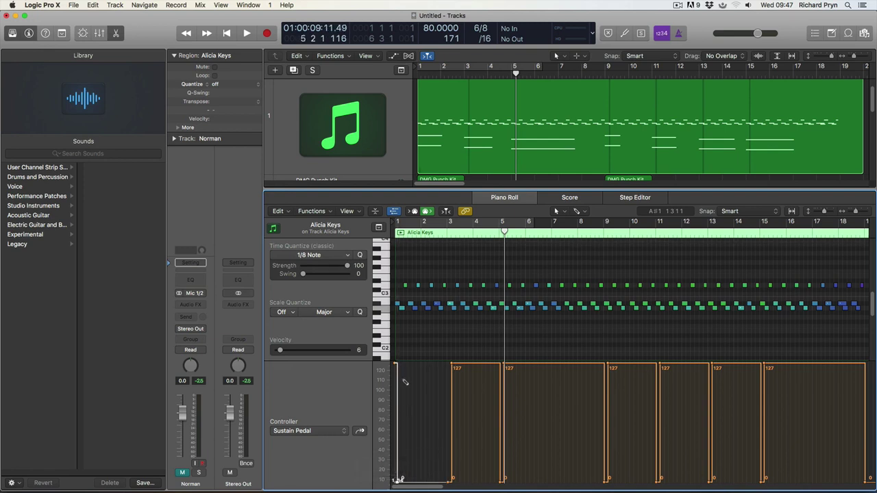
left_click_drag(404, 369, 397, 363)
key("Return")
key("space")
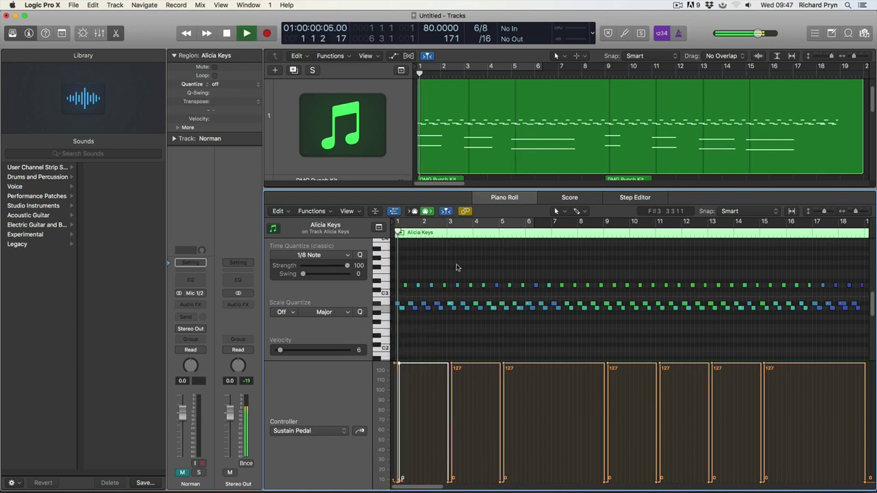
key("space")
- Select all regions and bounce them in place to a track 'Pete' with Overload Protection Only
key("e")
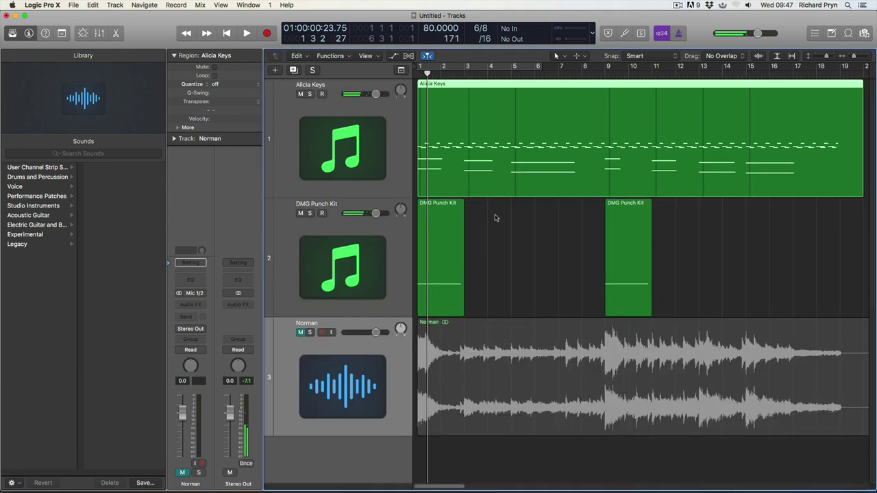
key("super+a")
right_click(448, 140)
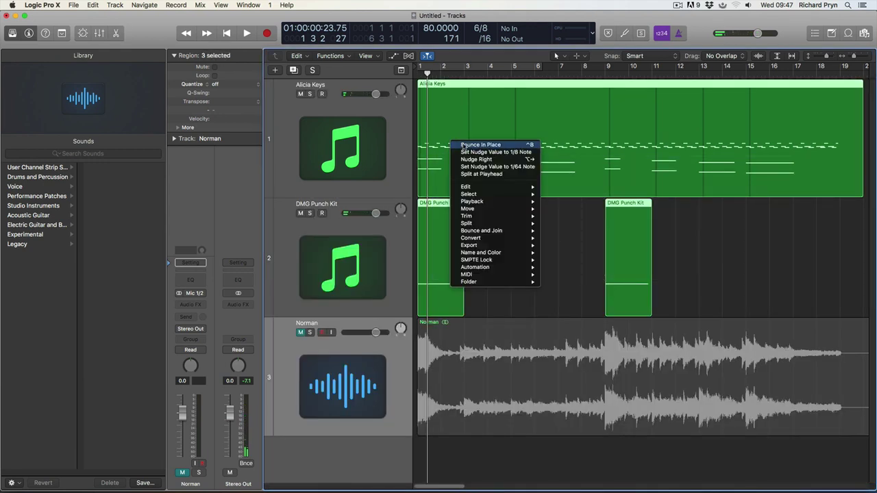
left_click(464, 146)
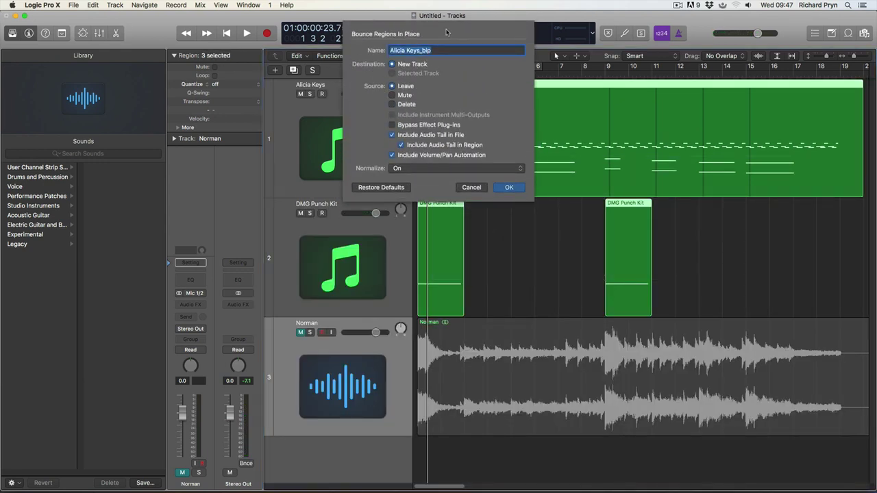
type("Pete")
left_click(406, 170)
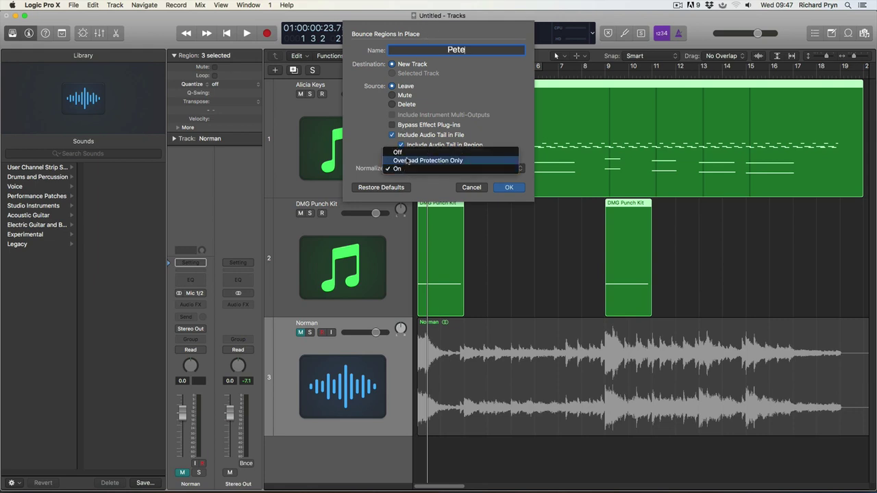
left_click(407, 161)
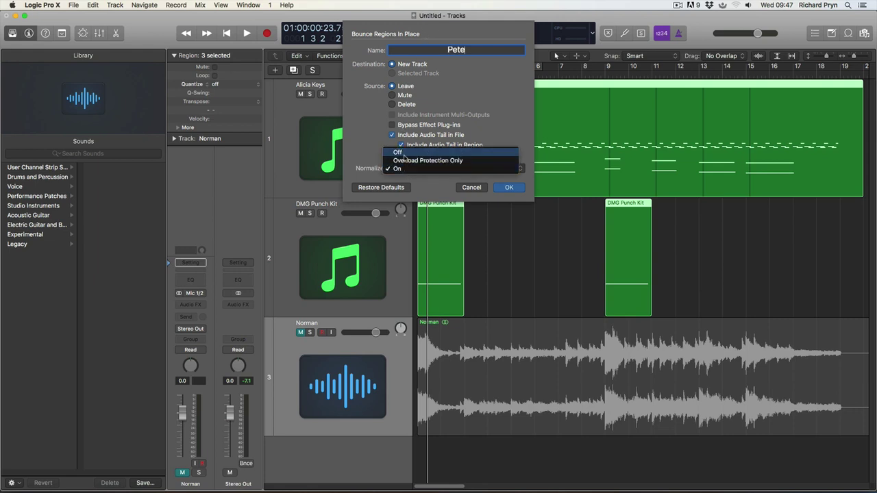
left_click(510, 187)
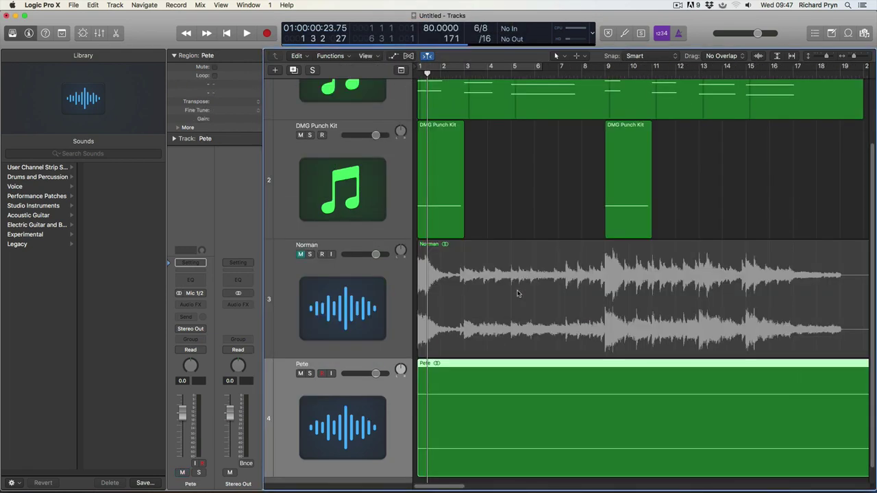
- Select the Pete region and start playback
left_click(533, 294)
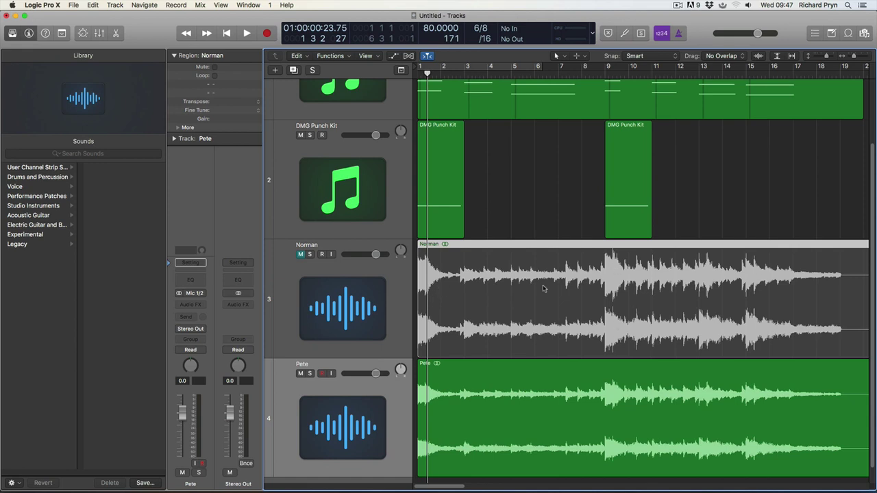
left_click(576, 228)
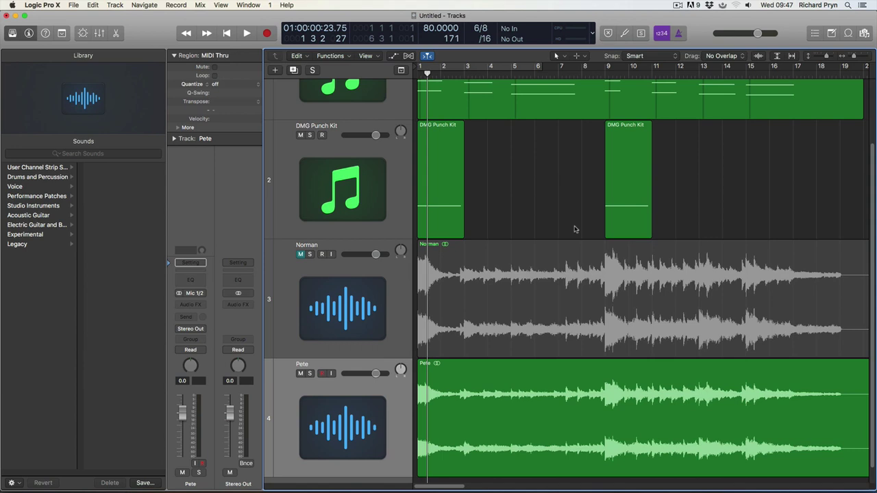
left_click(445, 313)
left_click(468, 409)
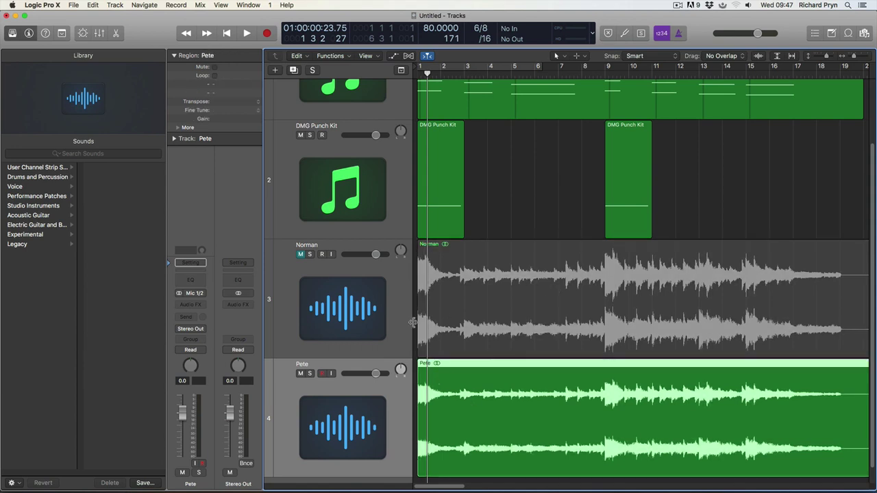
key("space")
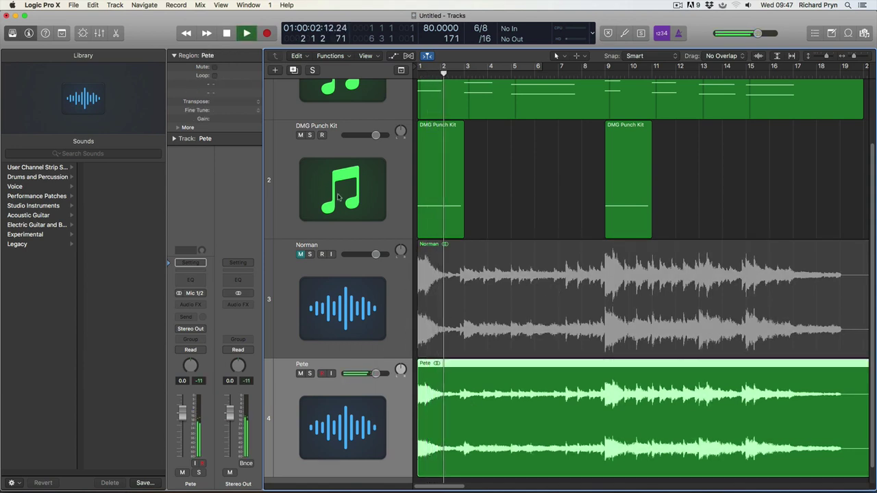
- Alternate solo between the Pete and Norman tracks to compare the two bounces
left_click(310, 373)
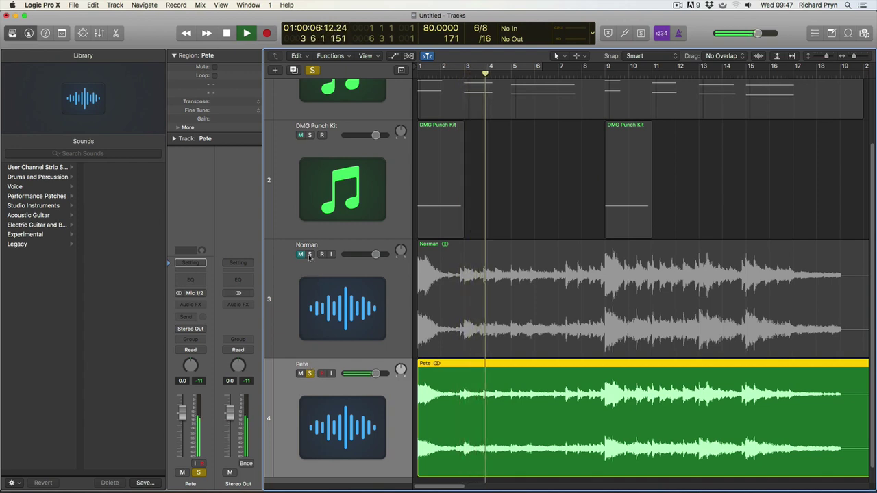
key("ctrl+m")
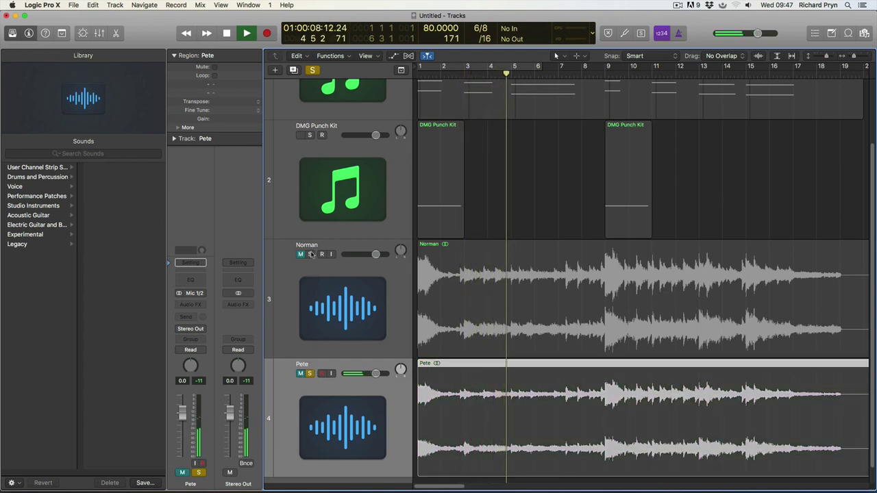
left_click(310, 254)
left_click(309, 373)
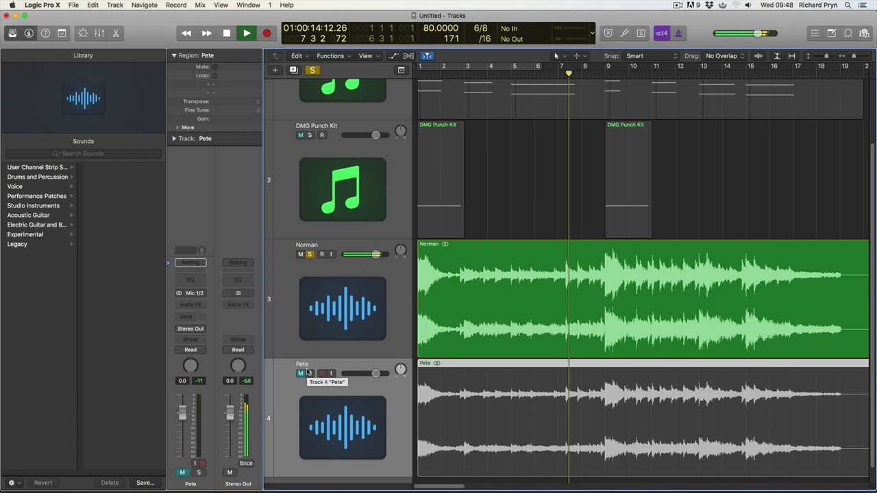
left_click(300, 254)
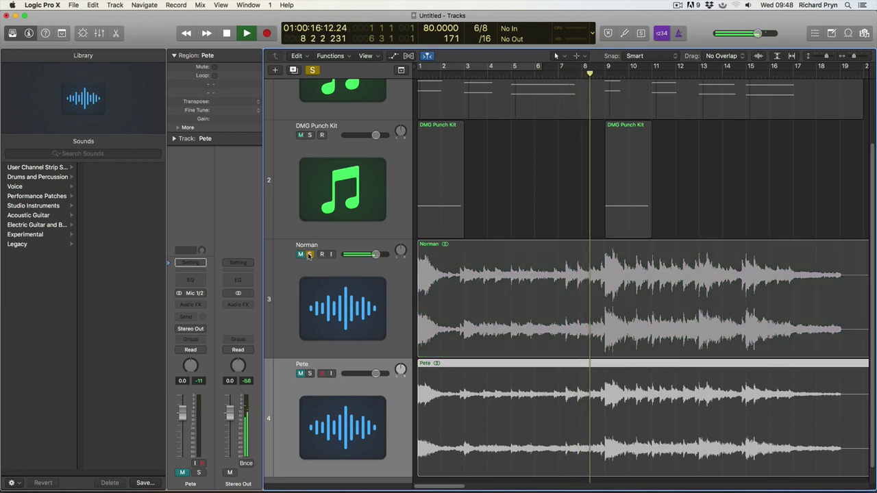
left_click(309, 254)
left_click(309, 374)
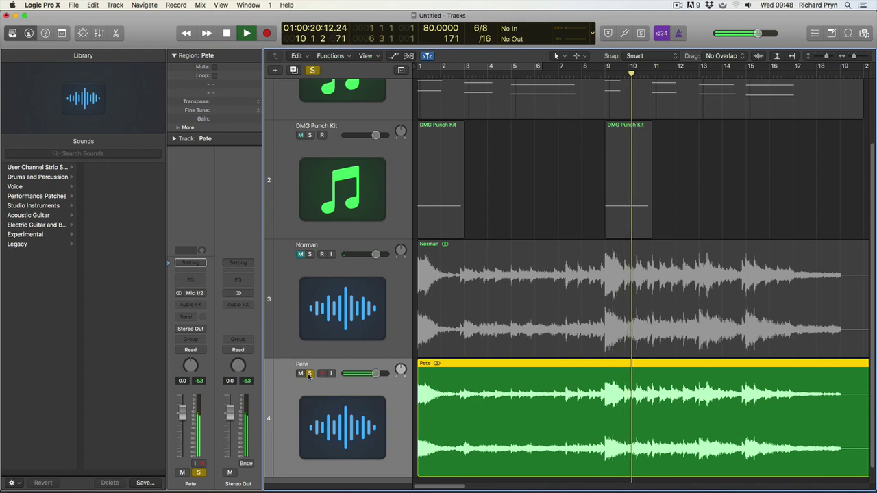
left_click(309, 373)
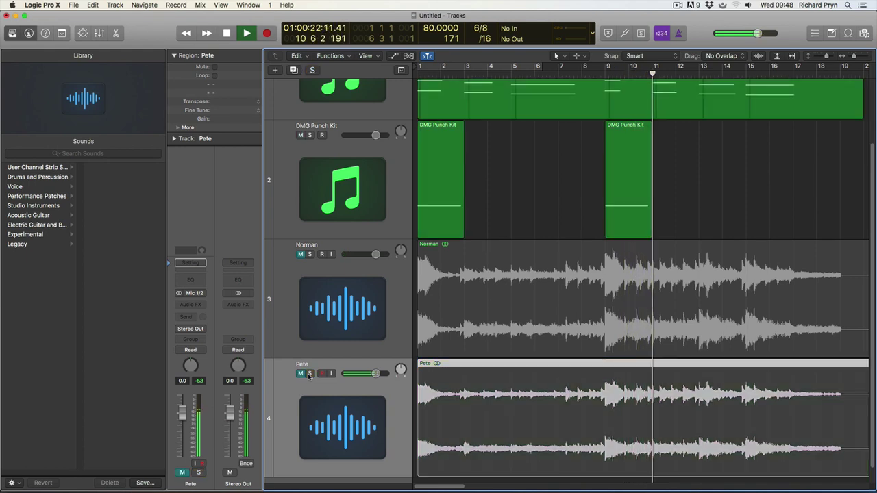
left_click(309, 254)
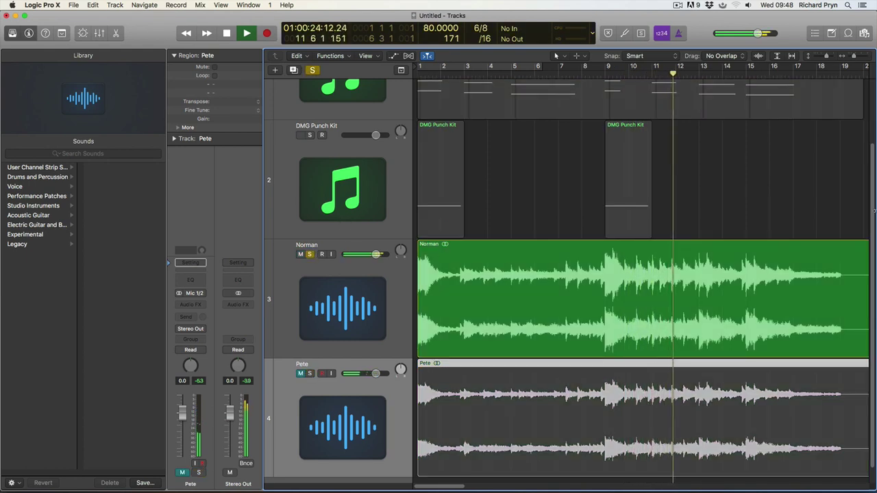
- Fit all tracks in view, compare the bounces once more, stop playback, and mute Norman
scroll(301, 122, "up", 3)
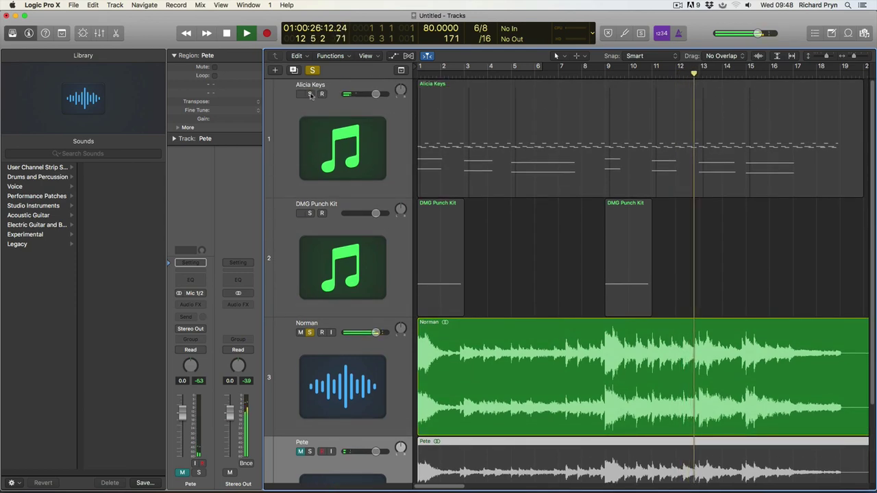
left_click(298, 219)
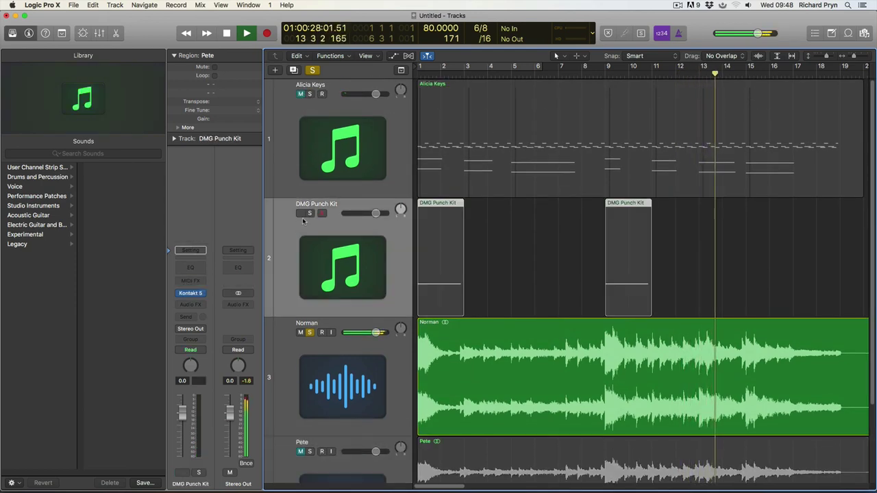
left_click(543, 286)
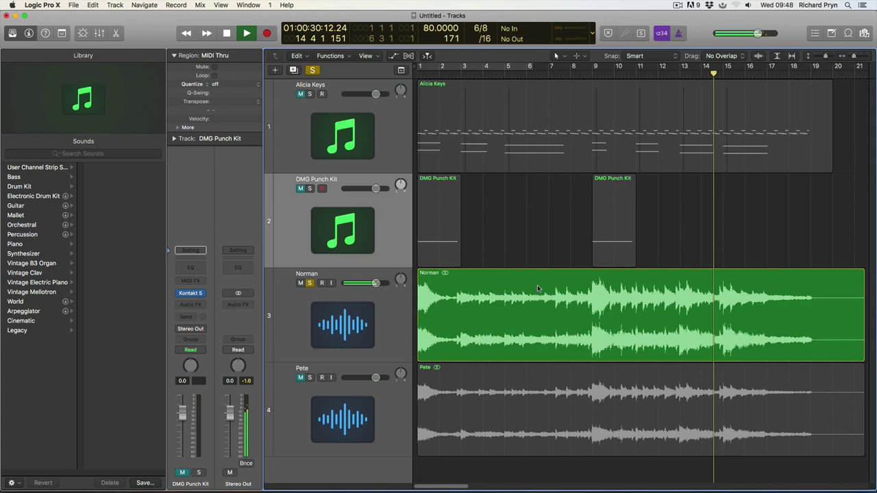
key("z")
left_click(310, 283)
left_click(310, 378)
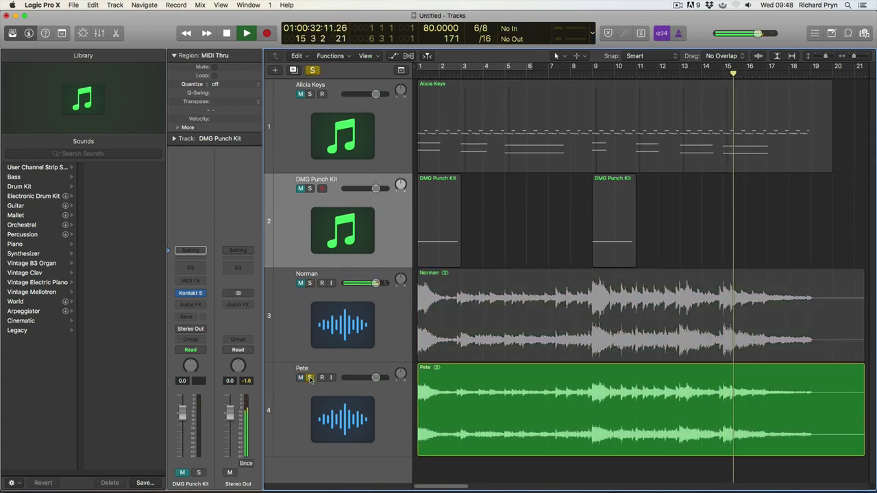
left_click(309, 378)
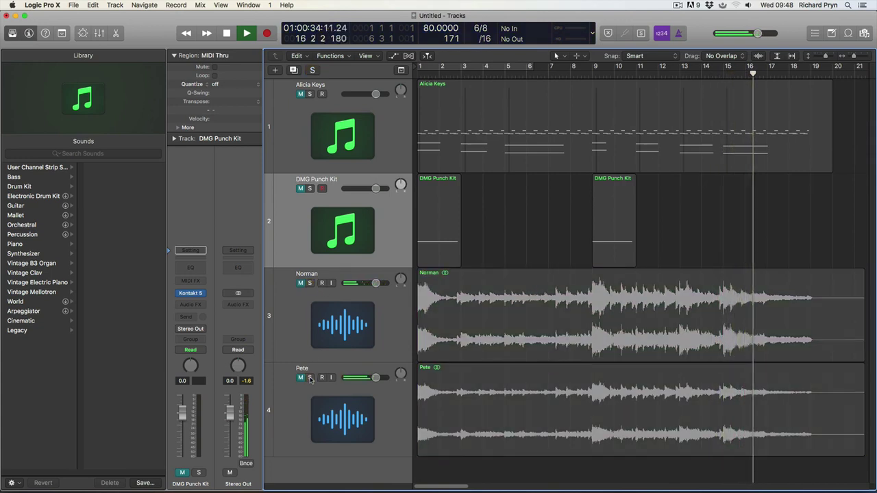
left_click(310, 283)
key("space")
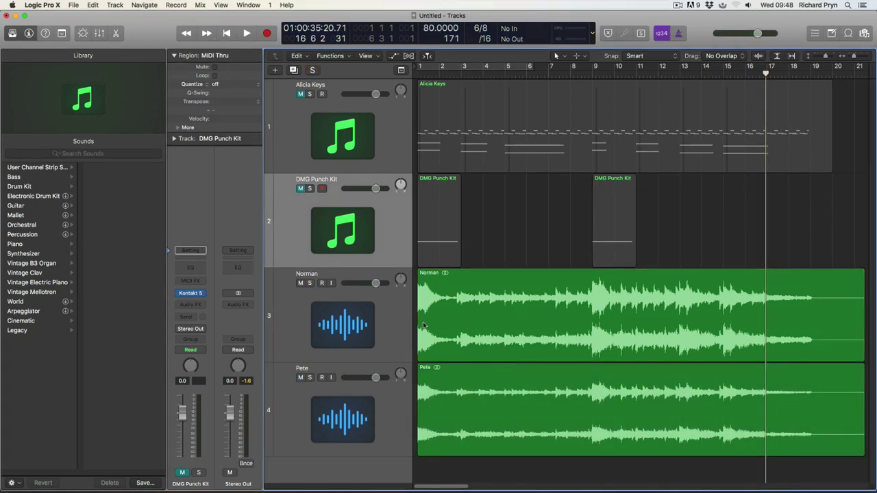
left_click(463, 398)
left_click(300, 283)
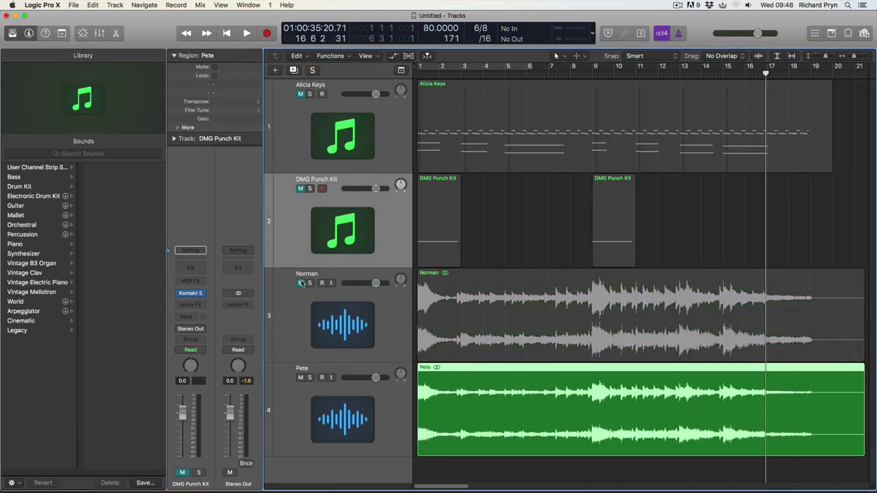
- Open the Pete audio file in the File editor and apply Functions > Normalize
double_click(467, 394)
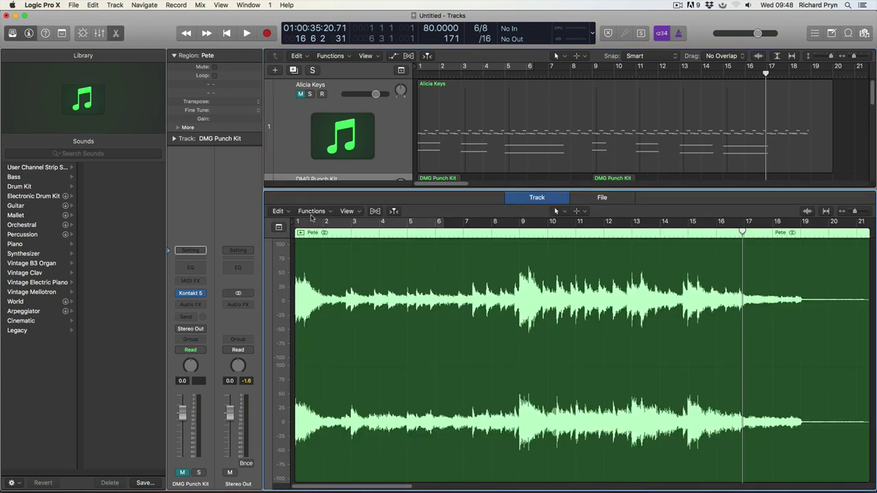
double_click(354, 229)
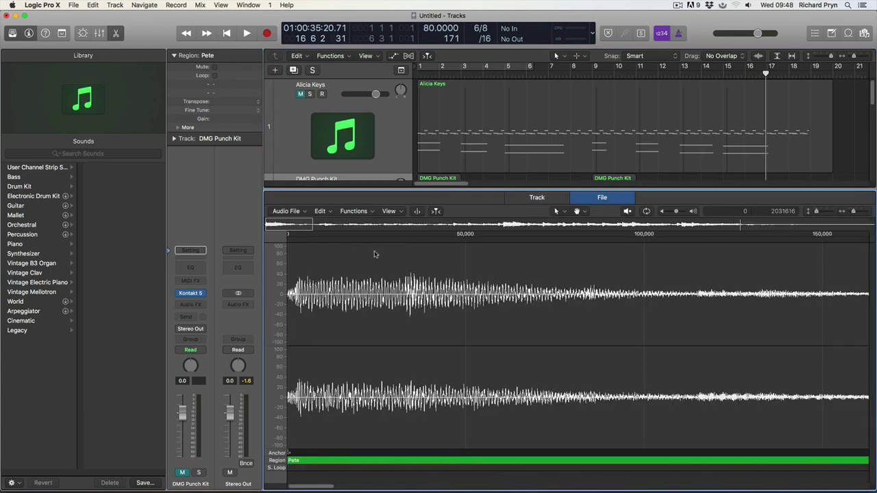
key("e")
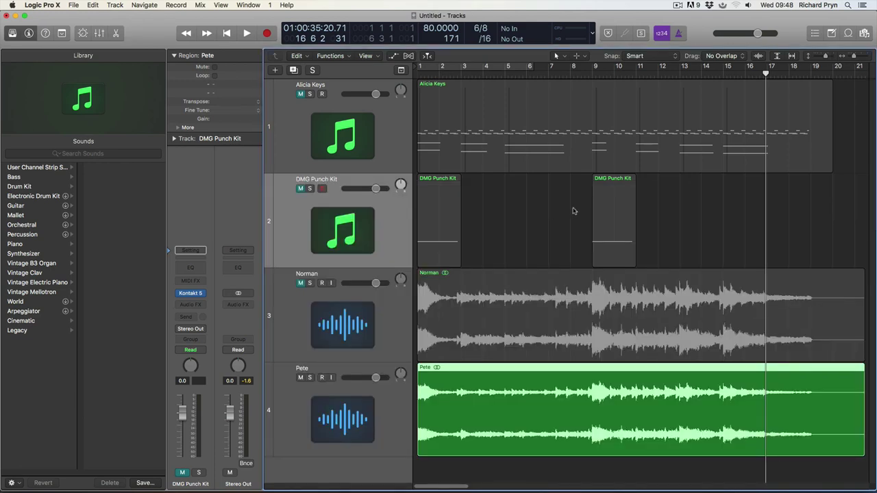
key("e")
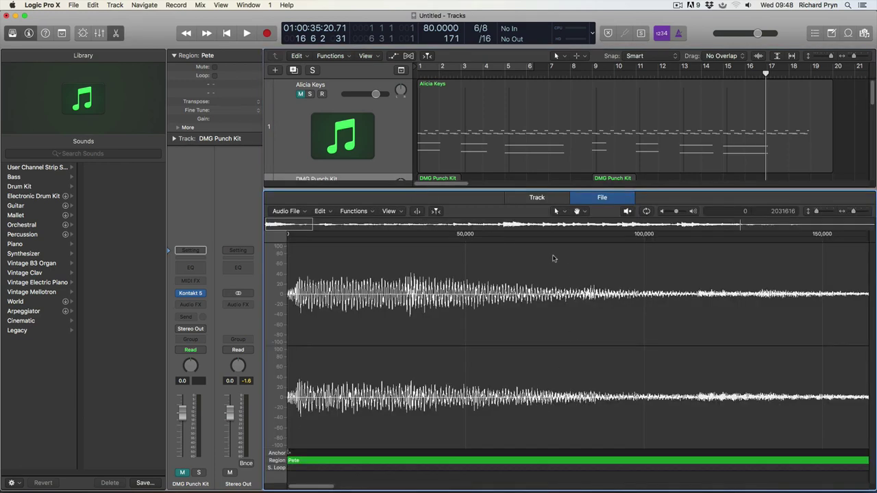
left_click(348, 213)
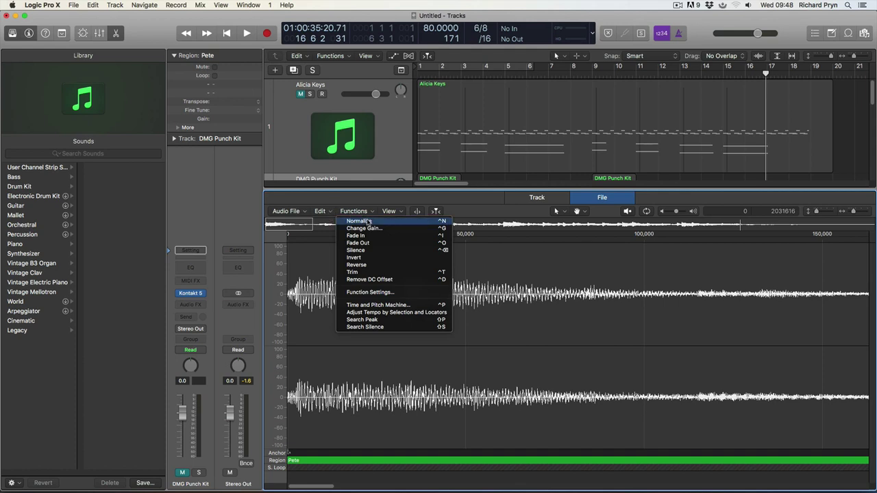
left_click(369, 222)
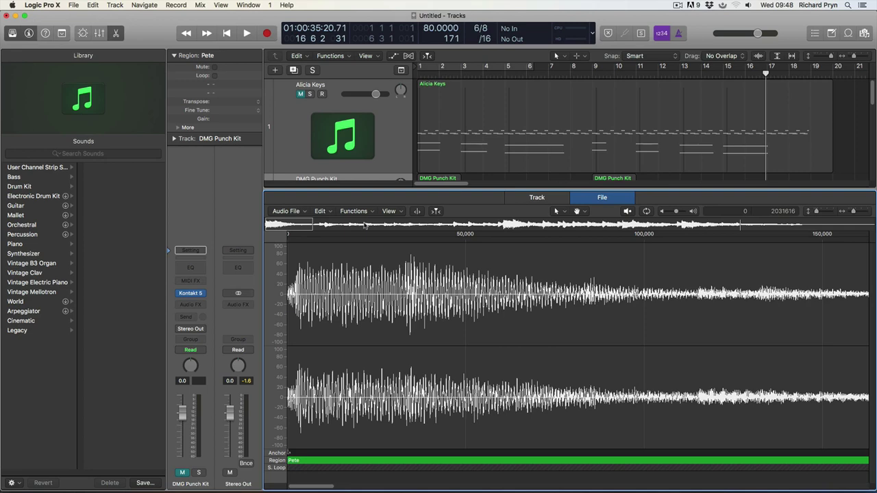
- Close the editor, unmute and solo Norman, then switch the solo to Pete
key("e")
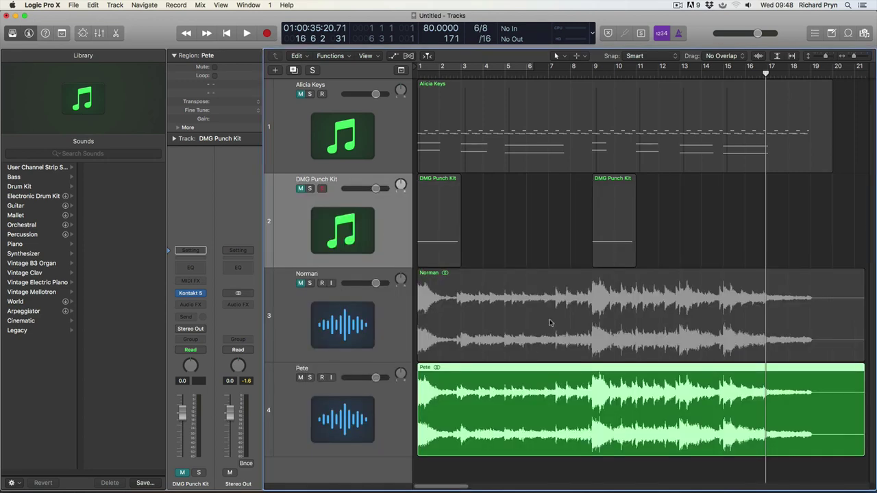
left_click(545, 247)
left_click(545, 318)
left_click(542, 391, "shift")
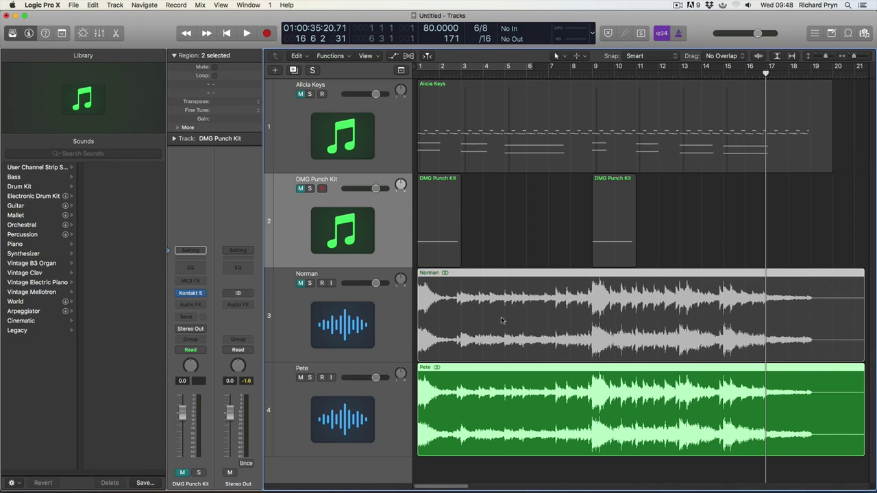
key("super+shift+a")
left_click(300, 283)
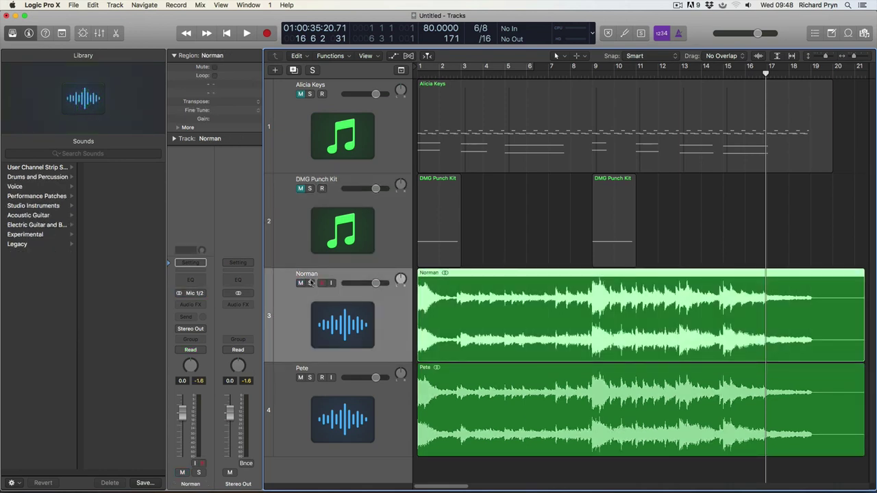
left_click(309, 283)
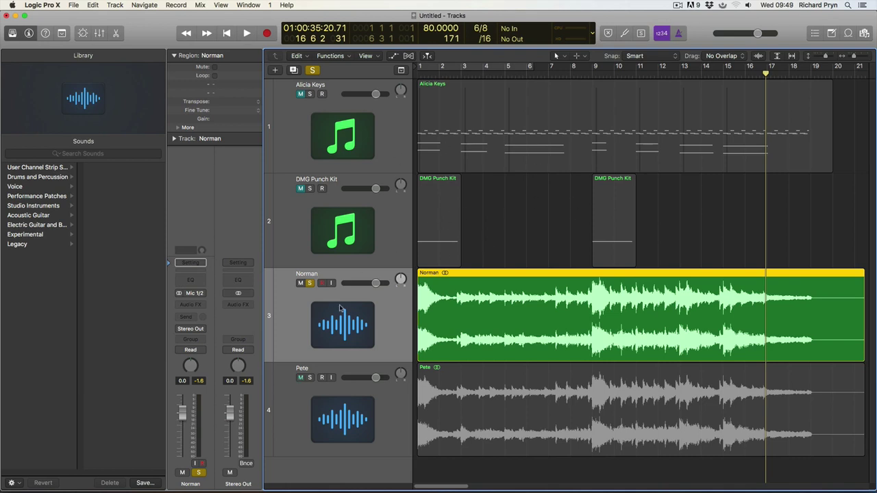
left_click(309, 378)
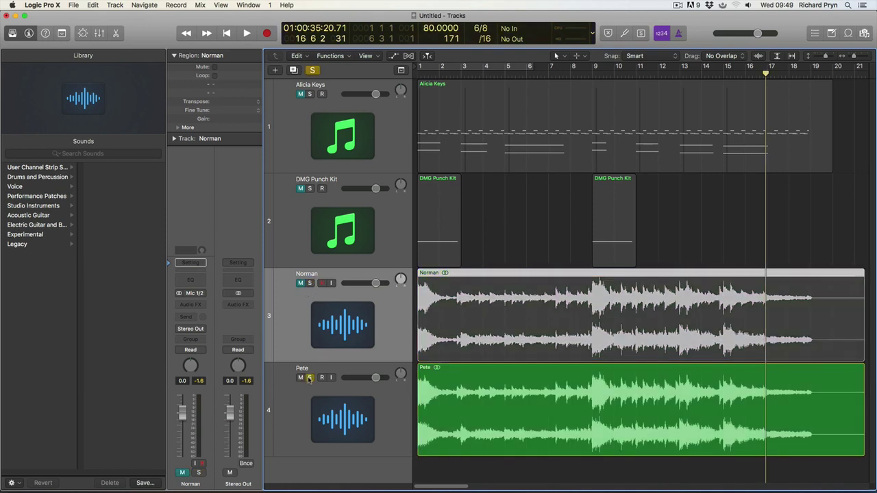
- Turn off Pete's solo and unmute Pete, Norman and DMG Punch Kit
left_click(548, 397)
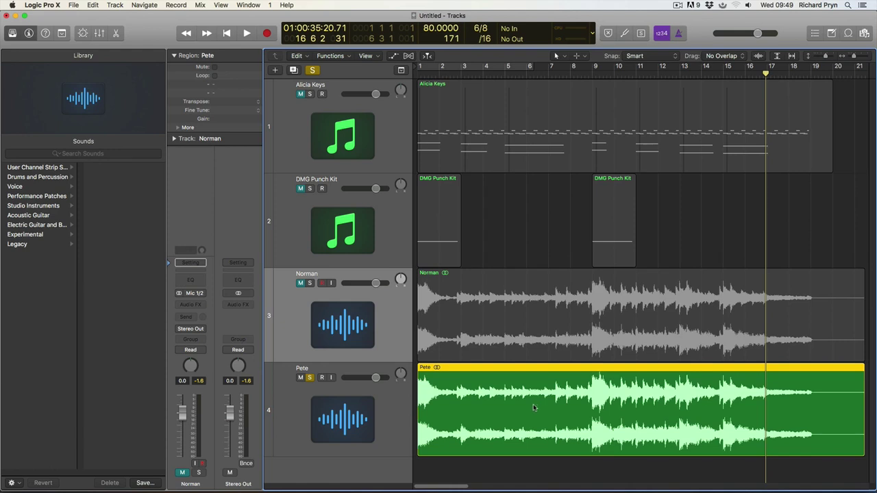
left_click(309, 377)
left_click(300, 377)
left_click(301, 378)
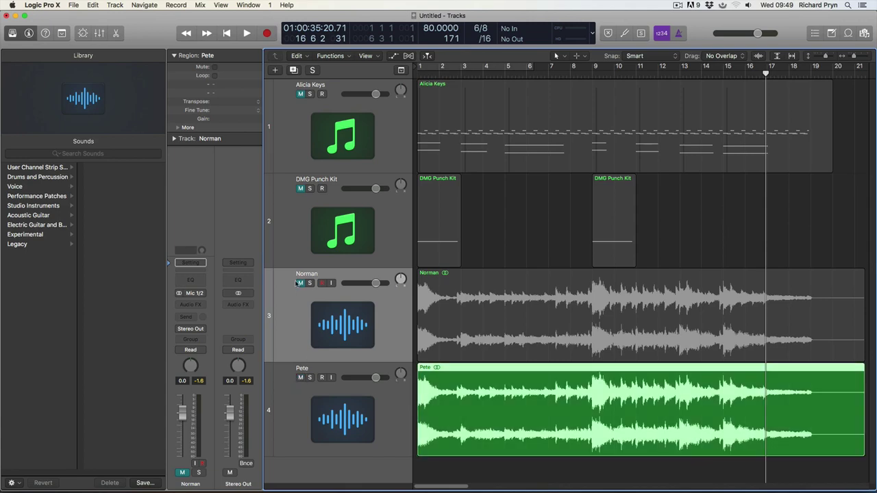
left_click(300, 283)
left_click(301, 189)
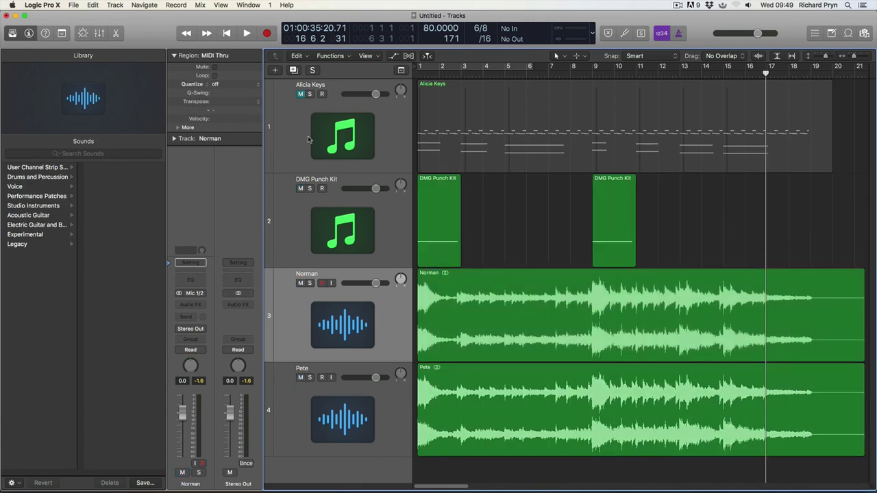
left_click(300, 94)
key("super+a")
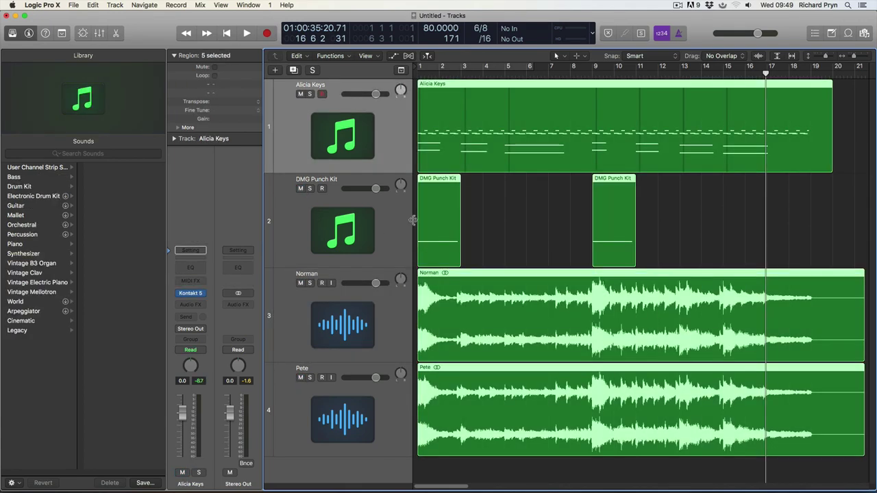
key("super+b")
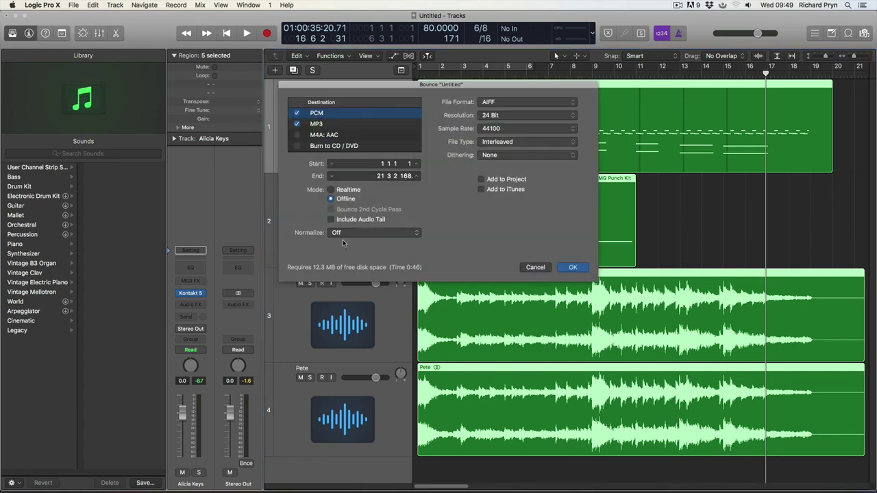
left_click(402, 233)
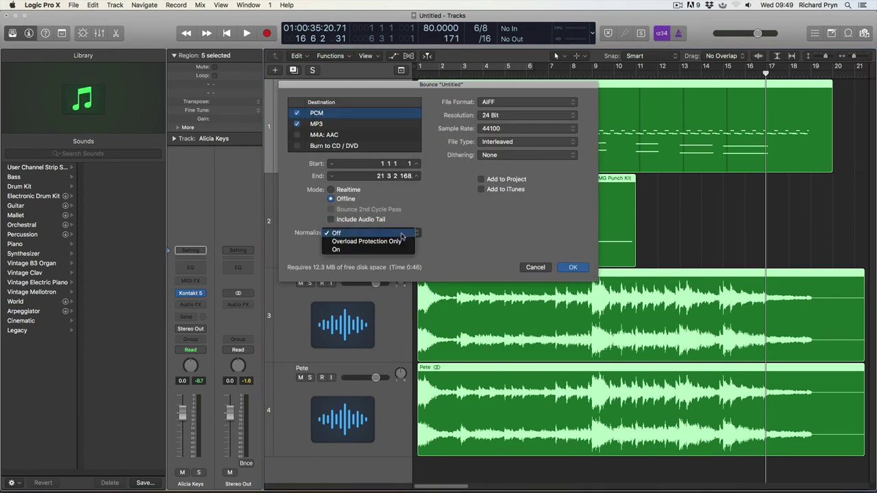
left_click(456, 230)
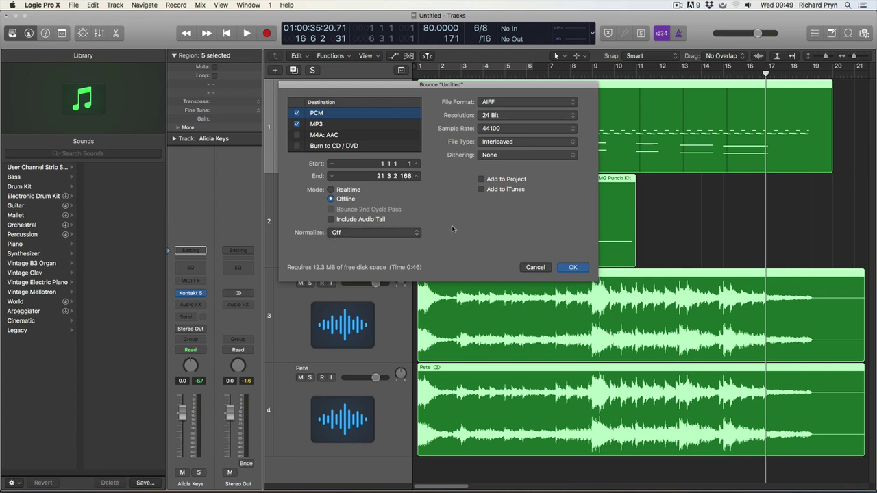
left_click(535, 267)
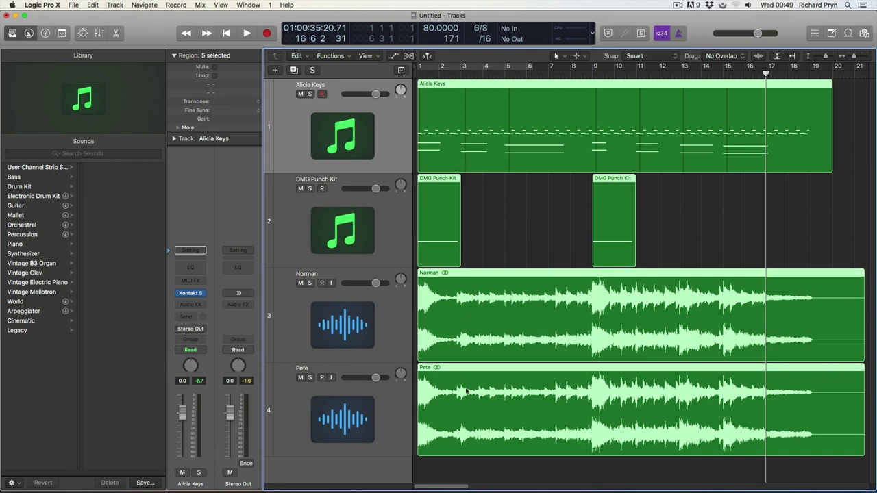
key("e")
key("e")
left_click(73, 5)
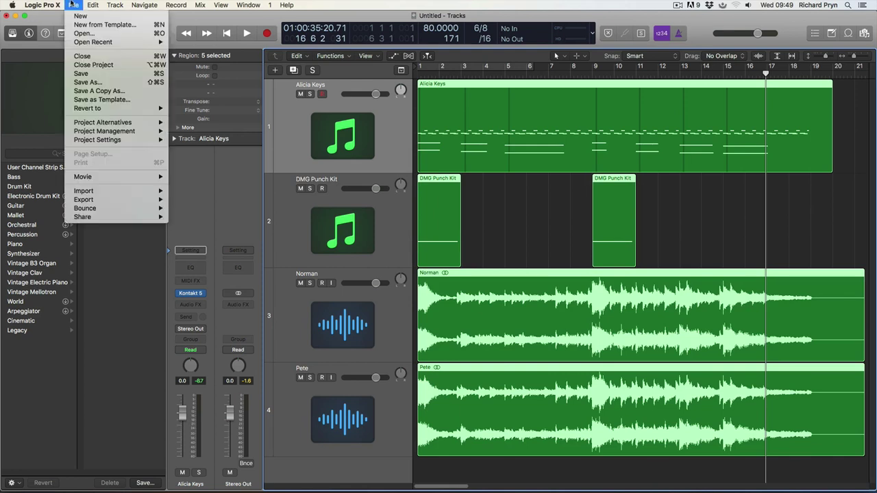
left_click(517, 205)
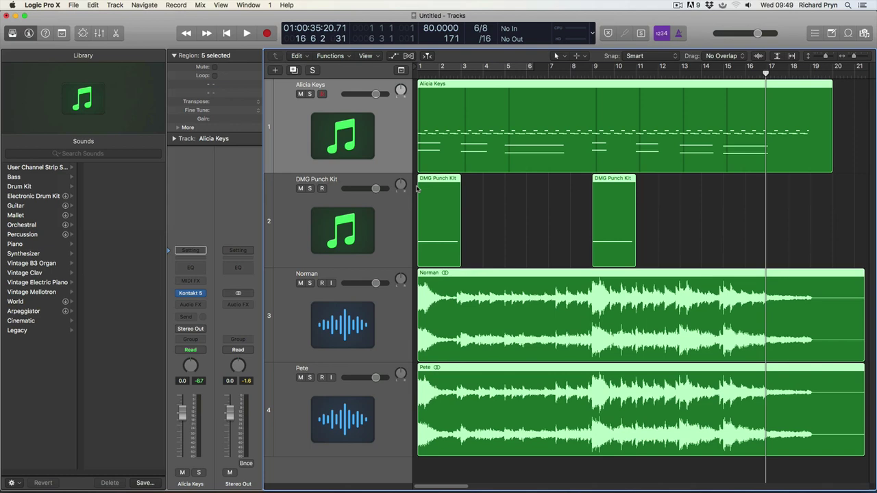